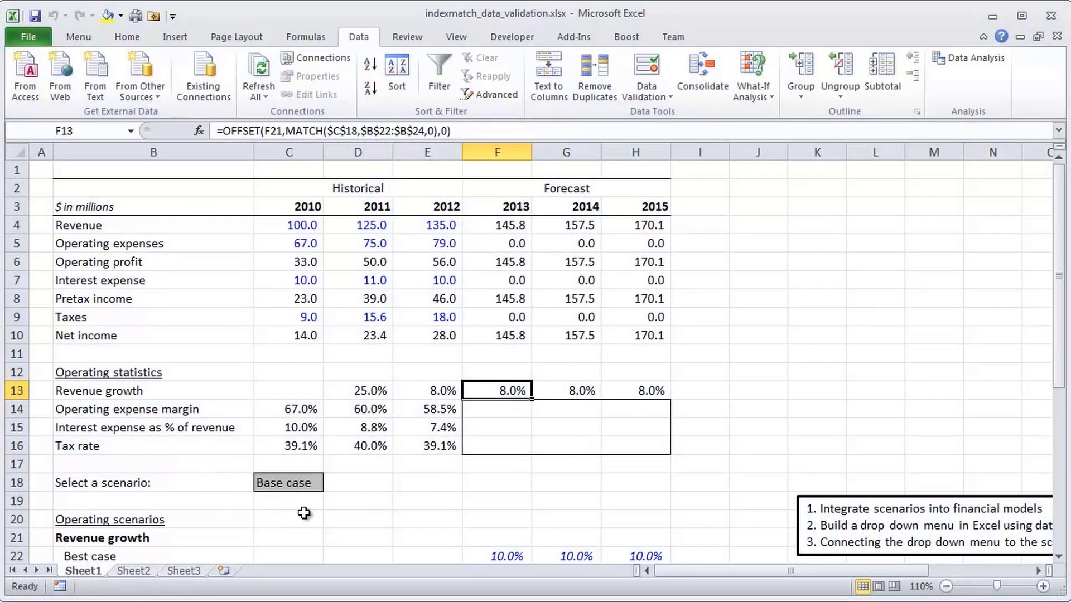
# - Check the scenario list, keep Base case, and inspect the Best case revenue growth value
pyautogui.click(288, 483)
pyautogui.click(331, 484)
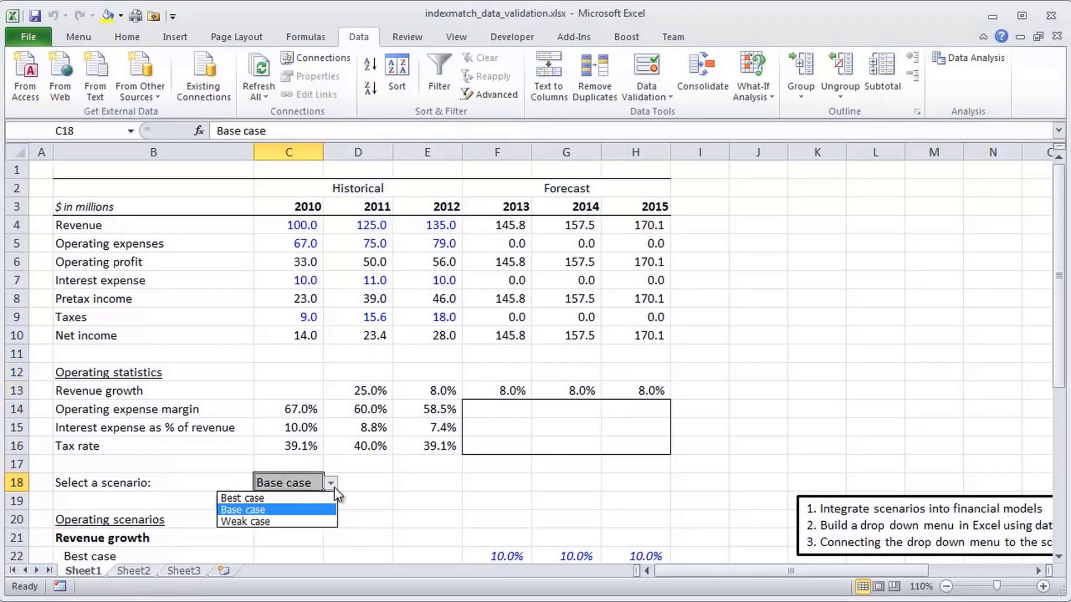
pyautogui.click(334, 488)
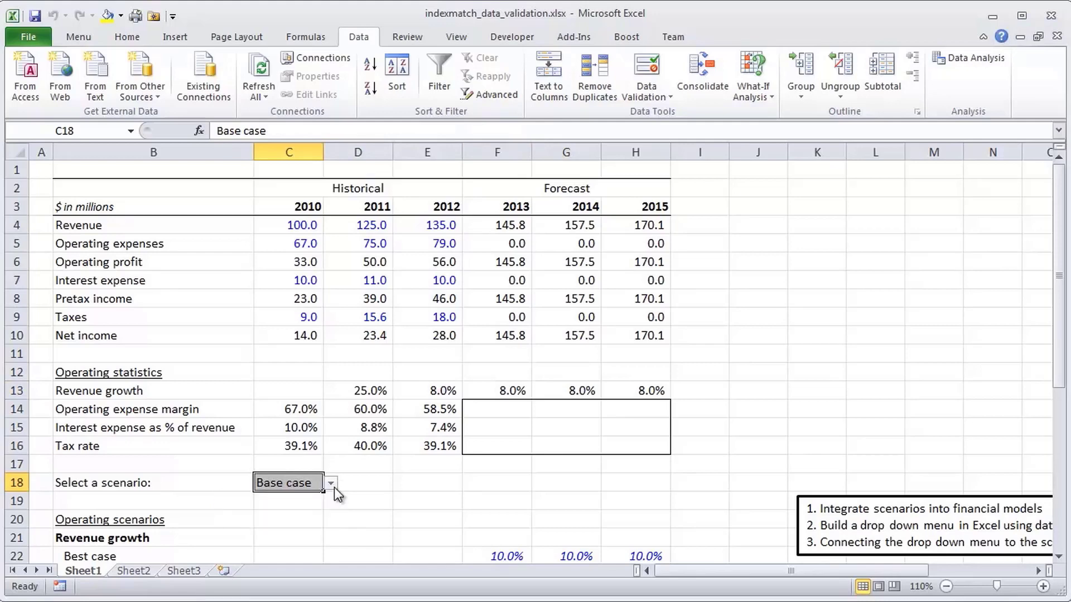
pyautogui.scroll(-4, 334, 488)
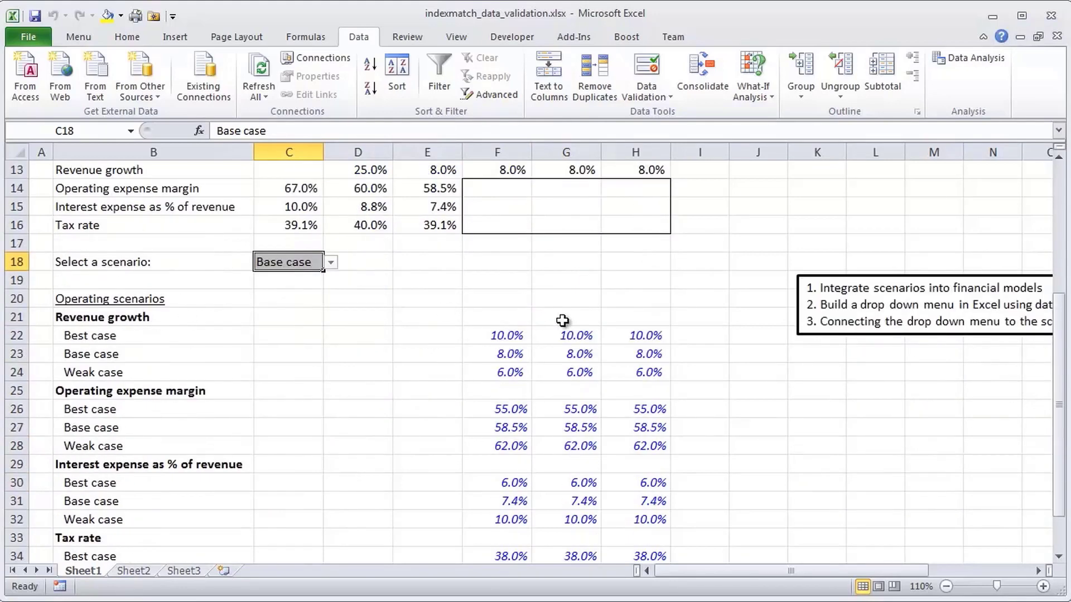
pyautogui.click(495, 336)
pyautogui.scroll(1, 494, 336)
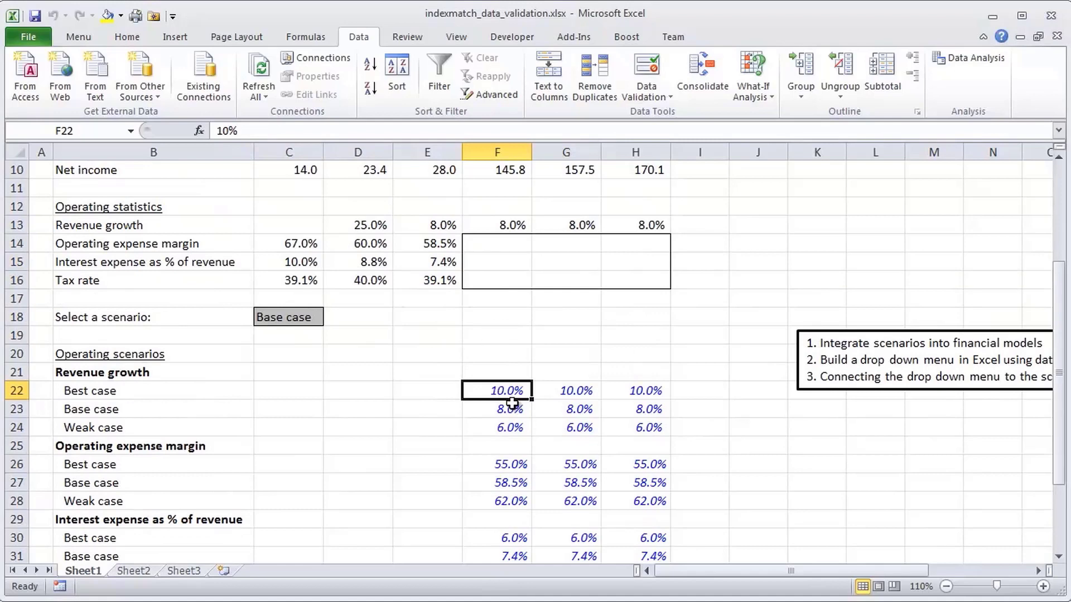
pyautogui.click(285, 320)
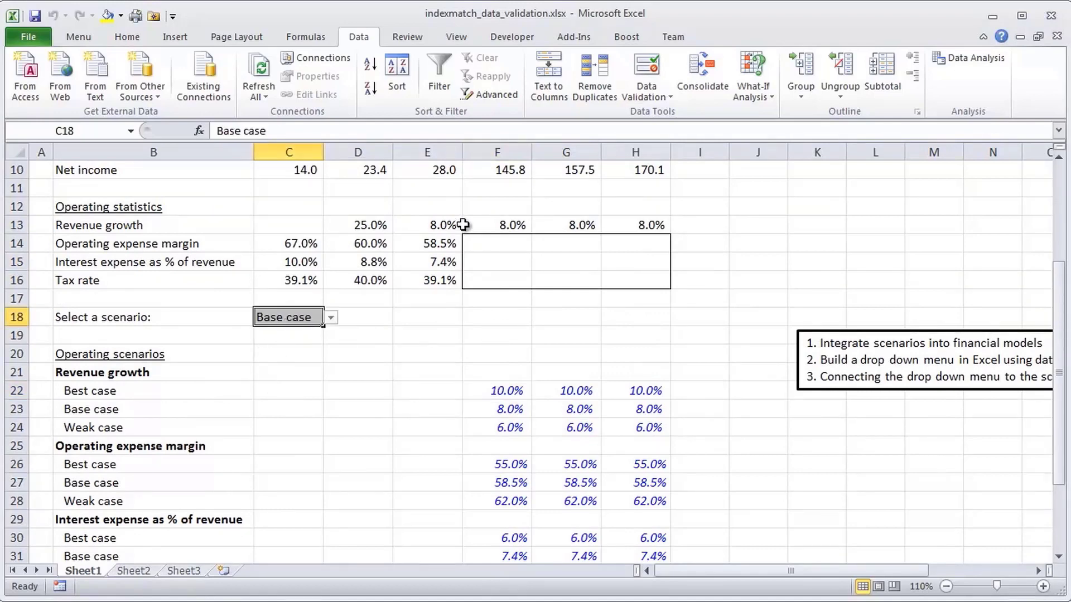
# - Inspect the references in the F13 revenue growth and 2013 revenue formulas without changing them
pyautogui.click(498, 225)
pyautogui.scroll(2, 604, 275)
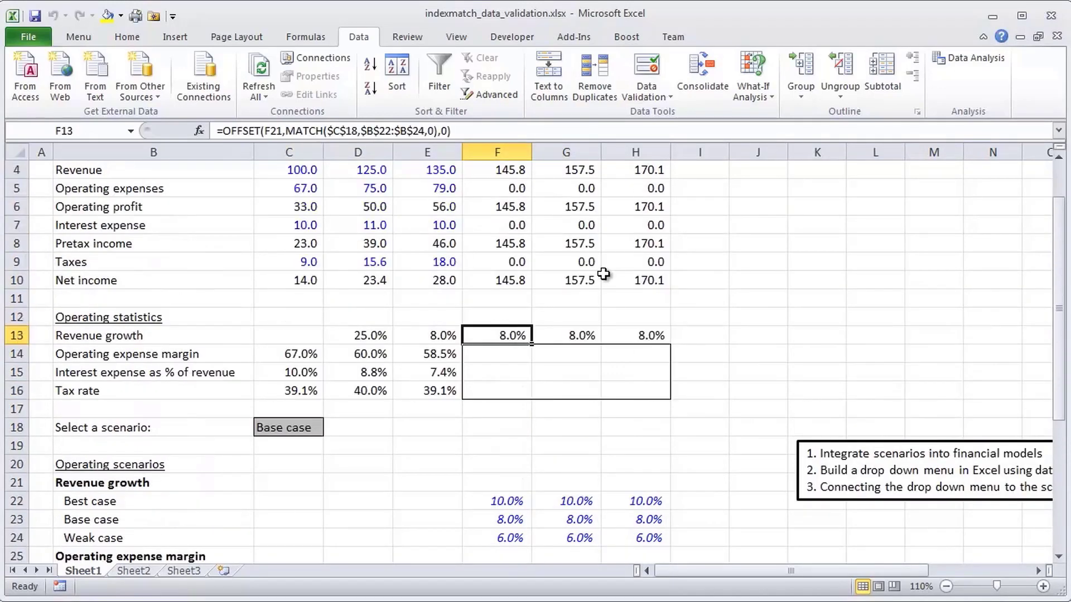
pyautogui.scroll(1, 603, 274)
pyautogui.press('F2')
pyautogui.press('Escape')
pyautogui.click(519, 227)
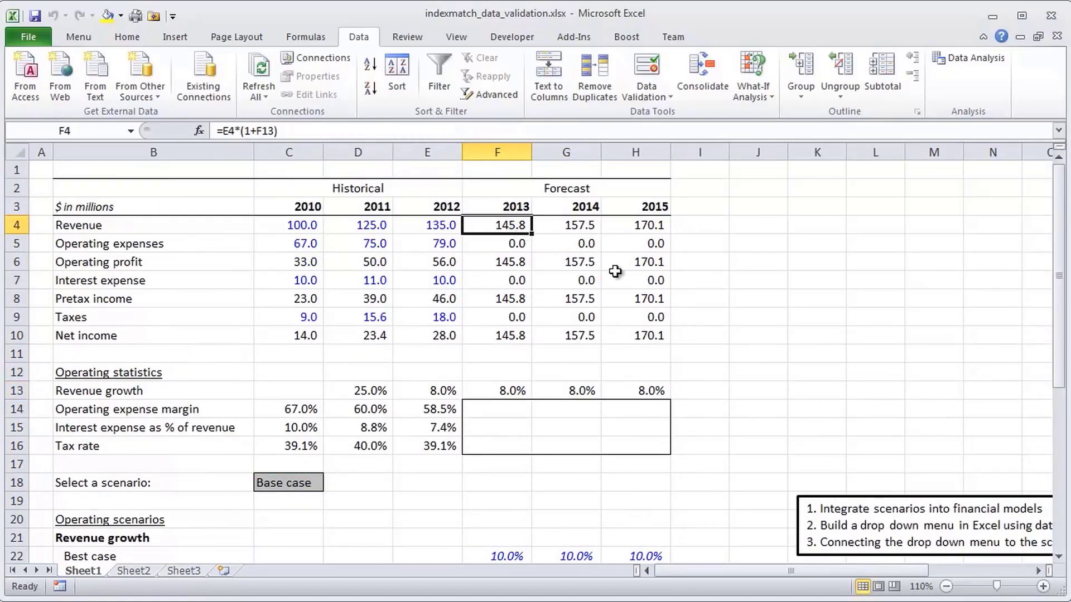
pyautogui.press('F2')
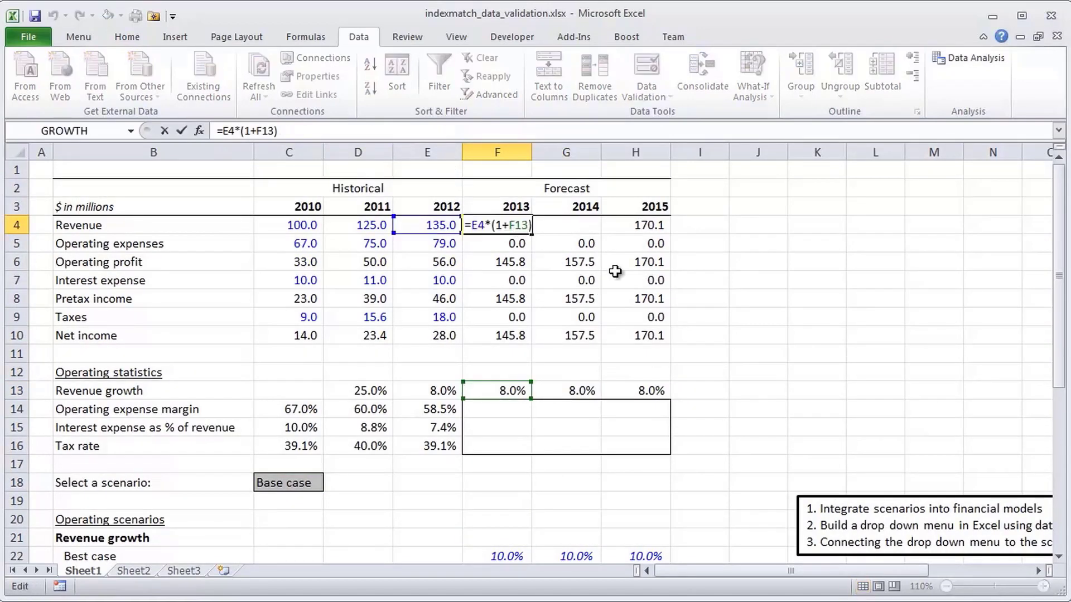
pyautogui.press('Escape')
pyautogui.press('F2')
pyautogui.press('Escape')
# - Copy the 2013–2015 revenue growth formulas into the operating expense margin row
pyautogui.press('Down')
pyautogui.press('Down')
pyautogui.press('Down')
pyautogui.press('Down')
pyautogui.press('Down')
pyautogui.press('Down')
pyautogui.press('Down')
pyautogui.press('Down')
pyautogui.press('Down')
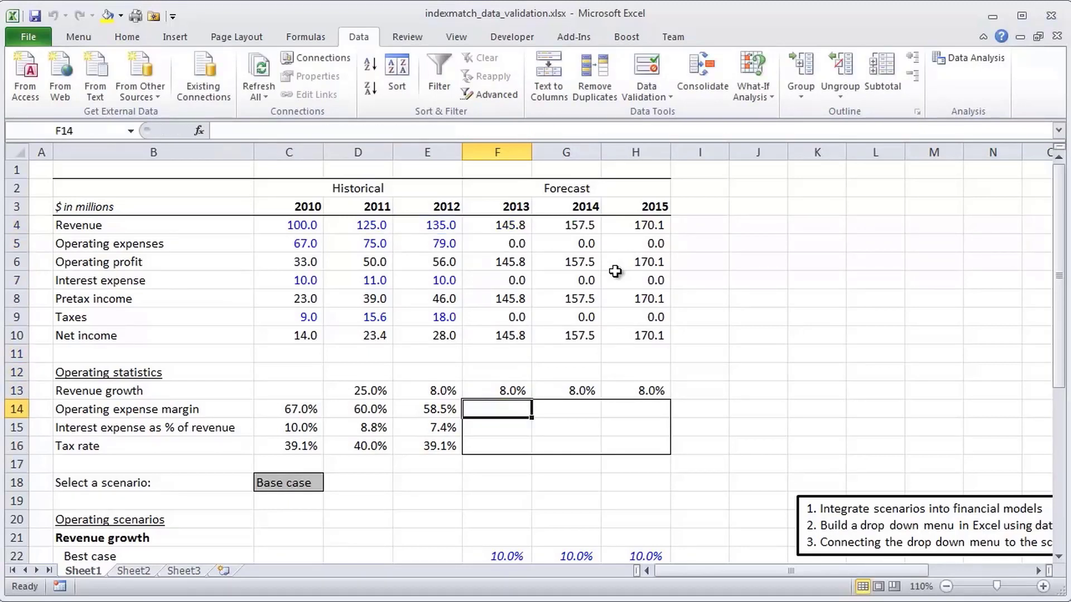
pyautogui.hotkey('shift', 'Right')
pyautogui.hotkey('shift', 'Right')
pyautogui.hotkey('shift', 'Down')
pyautogui.hotkey('shift', 'Down')
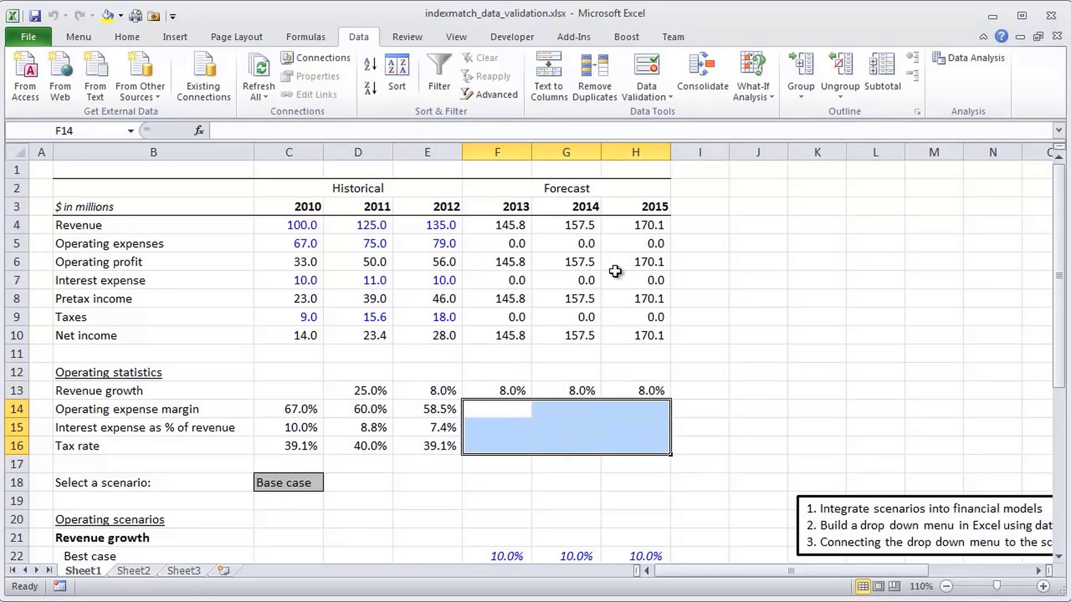
pyautogui.press('Down')
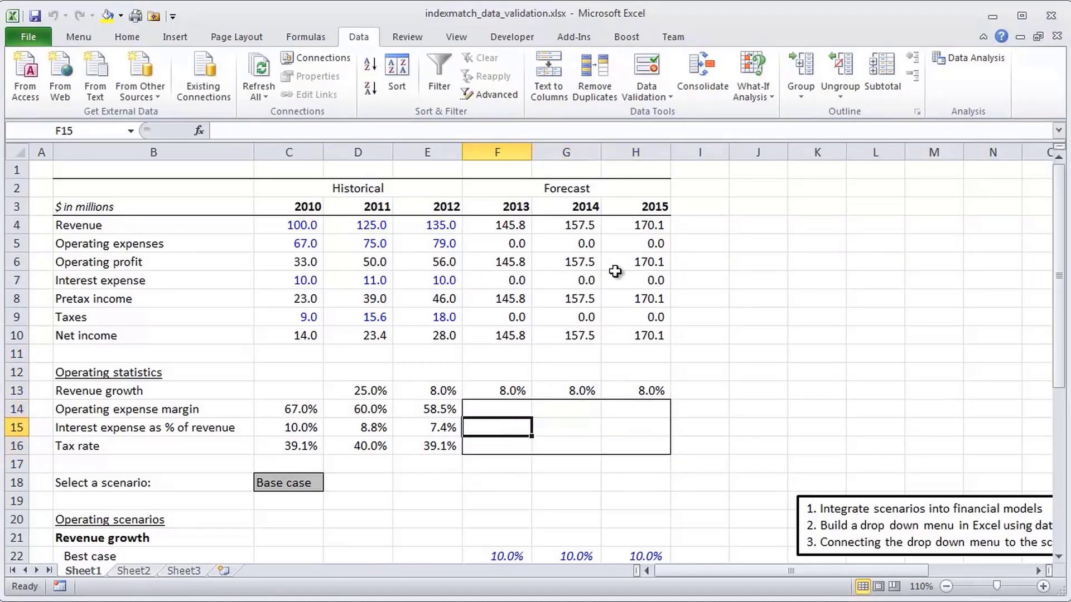
pyautogui.scroll(-1, 527, 251)
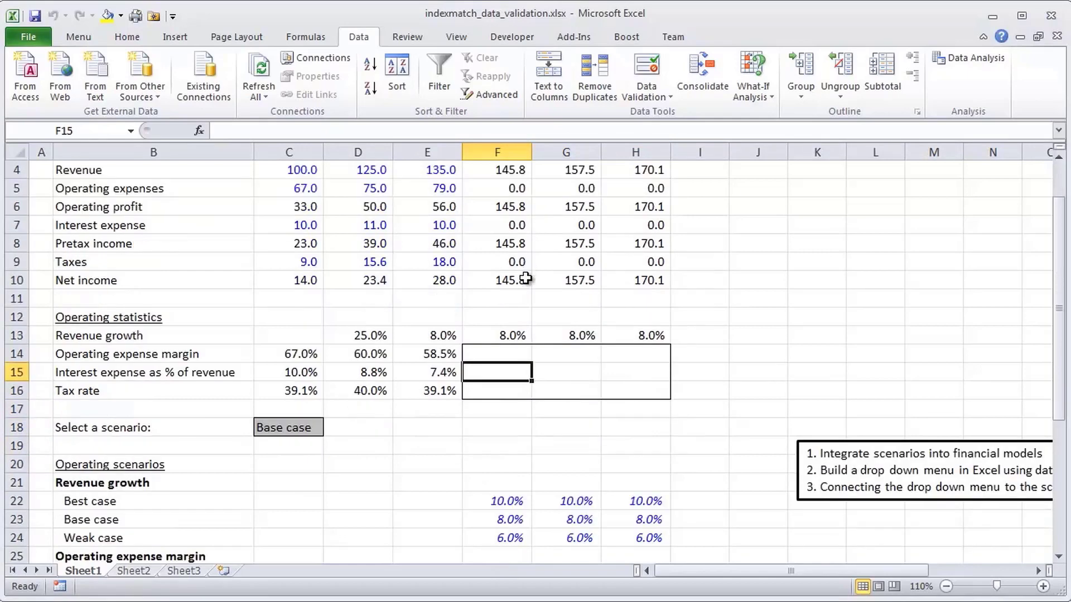
pyautogui.scroll(-1, 527, 277)
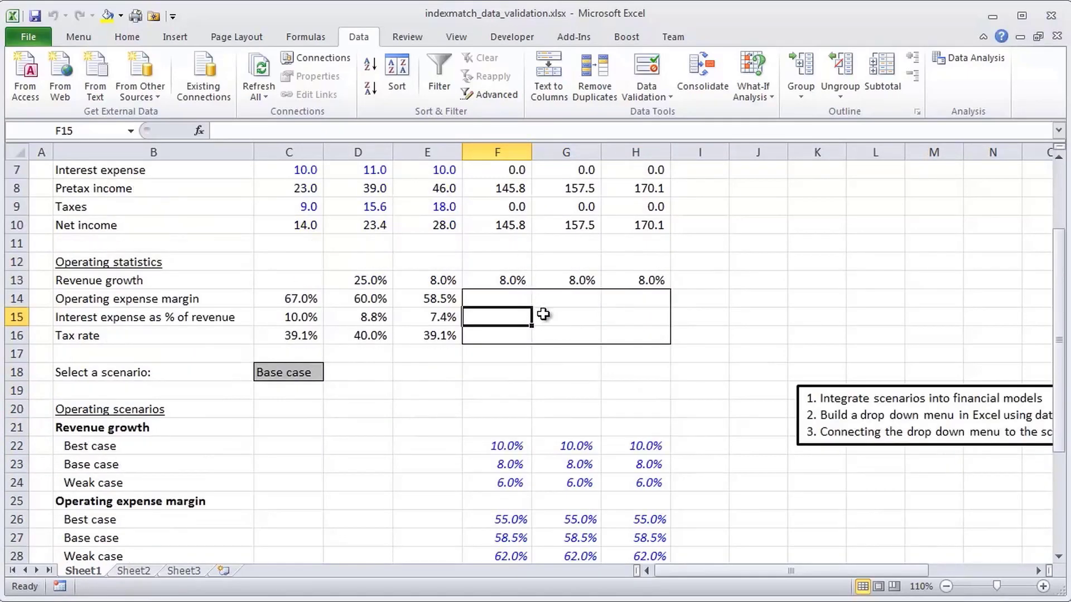
pyautogui.click(527, 298)
pyautogui.moveTo(512, 282); pyautogui.dragTo(623, 277)
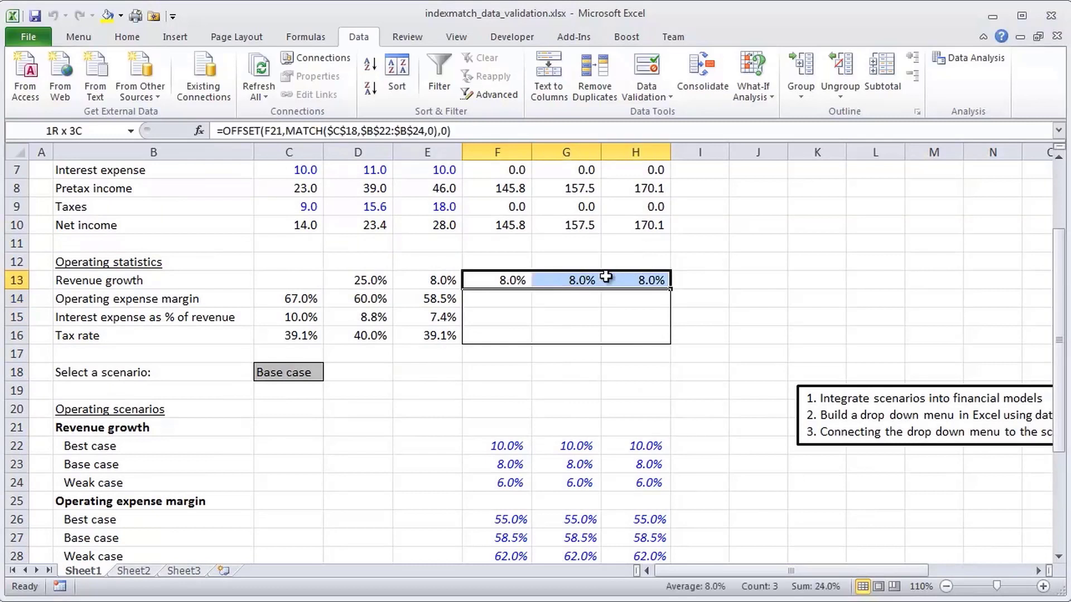
pyautogui.hotkey('shift', 'Down')
pyautogui.hotkey('shift', 'Down')
pyautogui.hotkey('shift', 'Down')
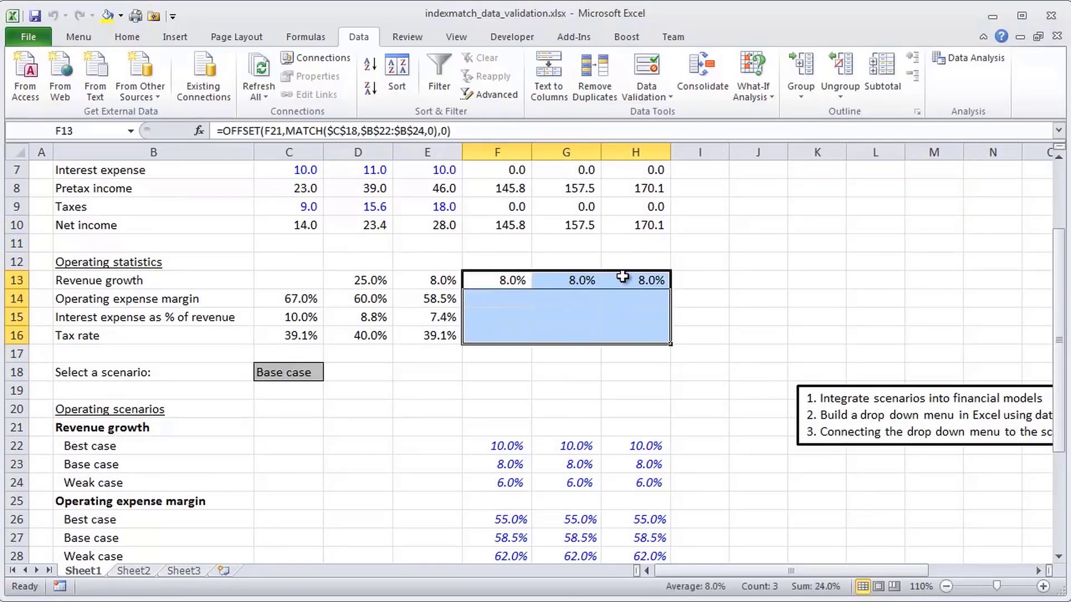
pyautogui.hotkey('shift', 'Up')
pyautogui.hotkey('shift', 'Up')
pyautogui.hotkey('shift', 'Up')
pyautogui.hotkey('shift', 'Right')
pyautogui.hotkey('shift', 'Right')
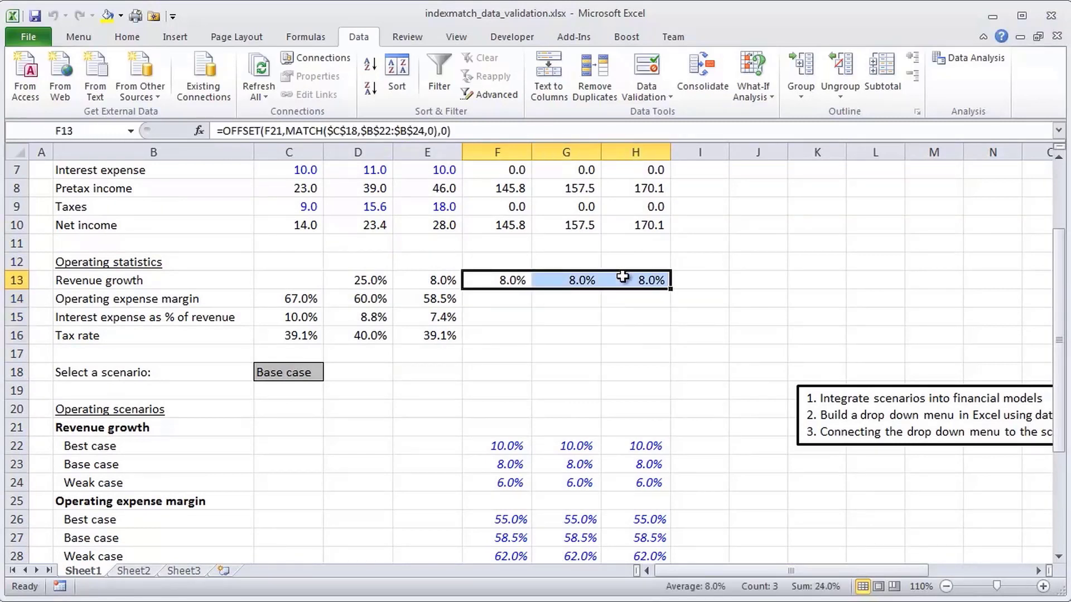
pyautogui.hotkey('ctrl', 'c')
pyautogui.press('Down')
pyautogui.hotkey('ctrl', 'v')
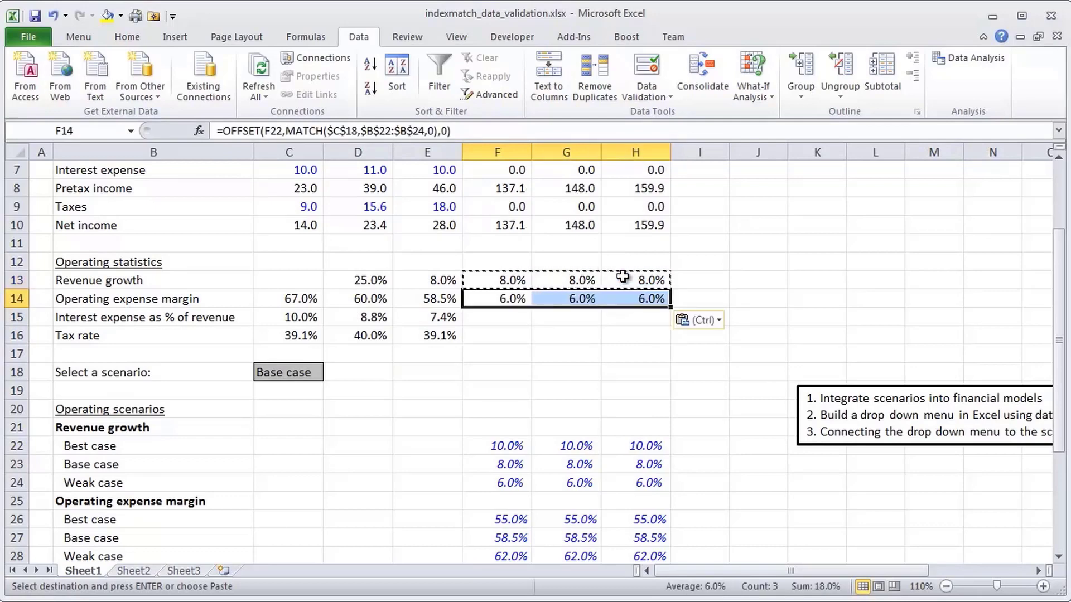
# - Change F14 to =OFFSET(F25,MATCH($C$18,$B$26:$B$28,0),0) and fill it across to H14
pyautogui.press('F2')
pyautogui.scroll(-1, 578, 344)
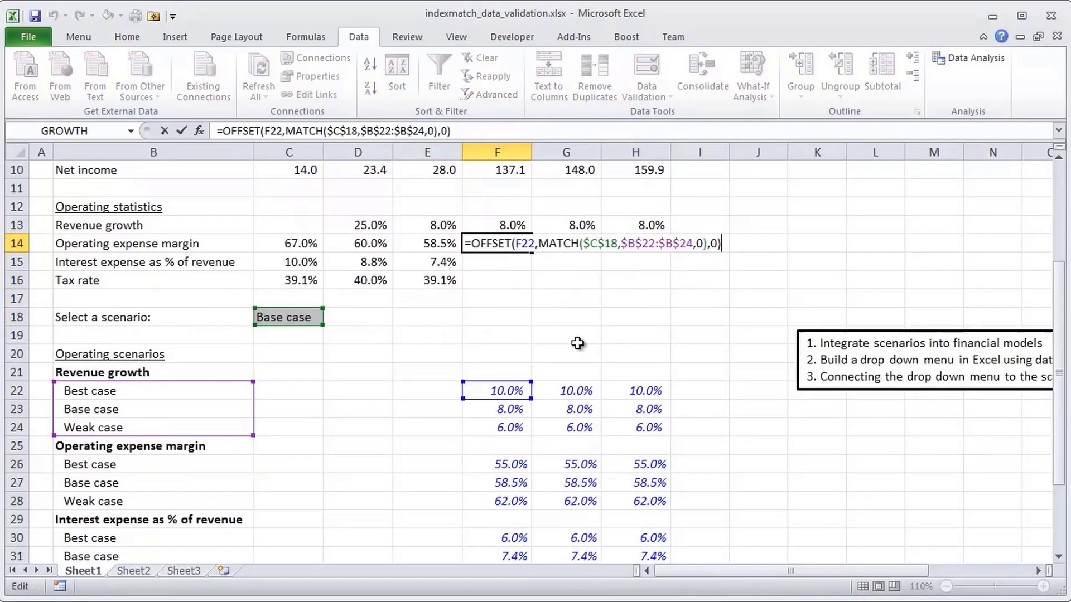
pyautogui.scroll(-1, 577, 343)
pyautogui.moveTo(216, 382); pyautogui.dragTo(216, 463)
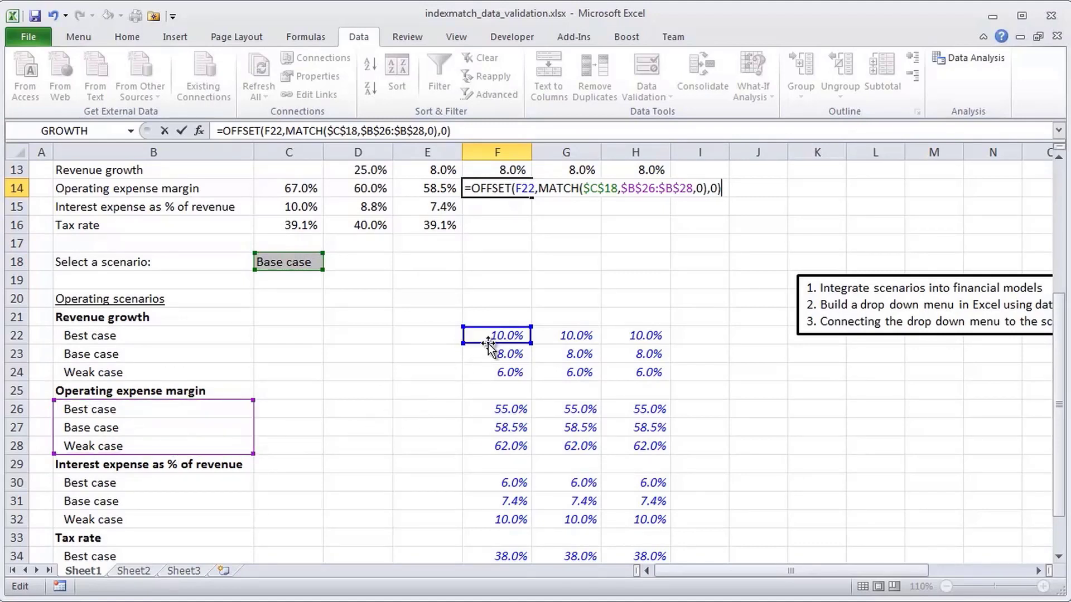
pyautogui.moveTo(489, 344); pyautogui.dragTo(490, 397)
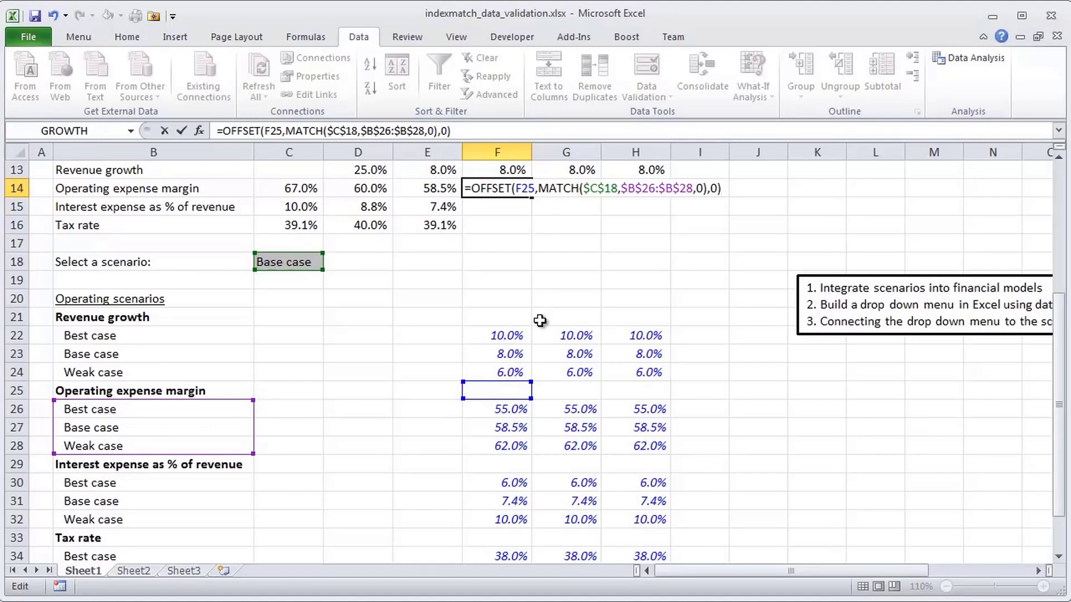
pyautogui.hotkey('ctrl', 'Return')
pyautogui.hotkey('shift', 'Right')
pyautogui.hotkey('shift', 'Right')
pyautogui.hotkey('ctrl', 'r')
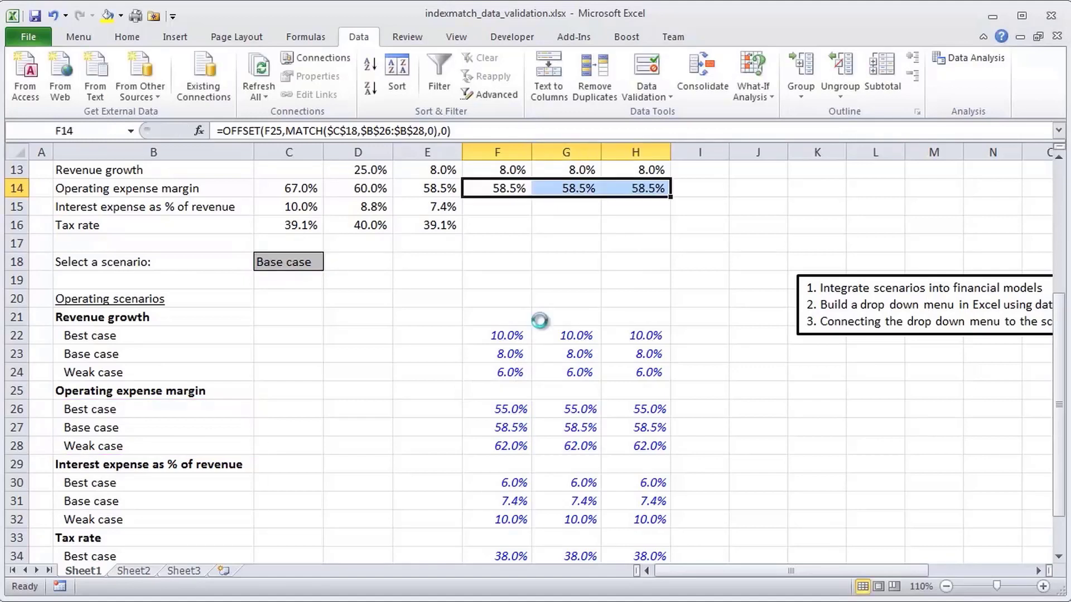
pyautogui.press('Down')
pyautogui.press('Up')
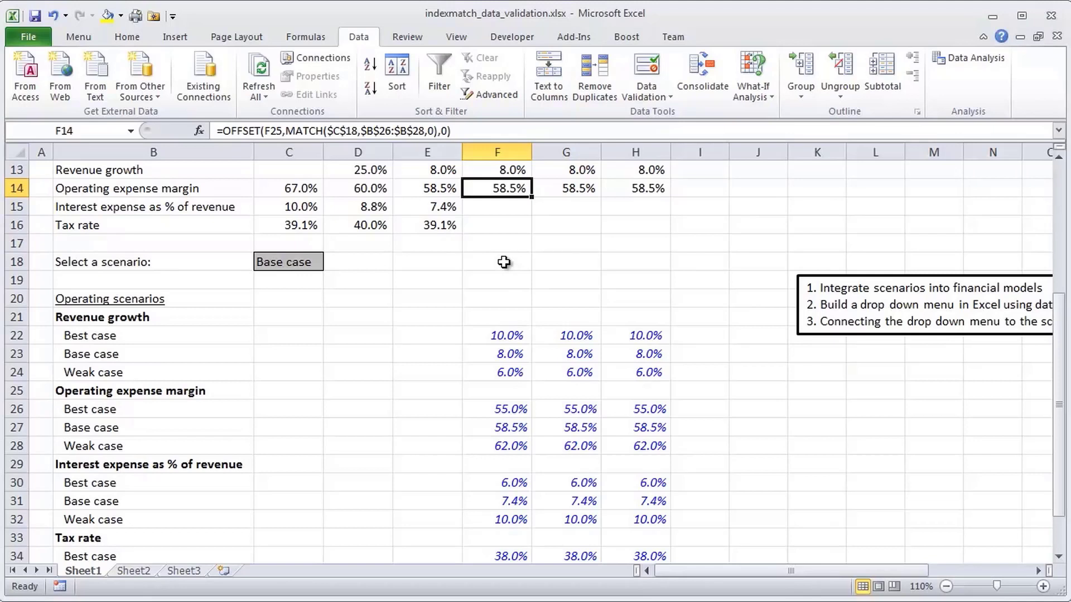
# - Copy the F14:H14 formulas into the interest expense and tax rate rows, F15:H16
pyautogui.hotkey('shift', 'Right')
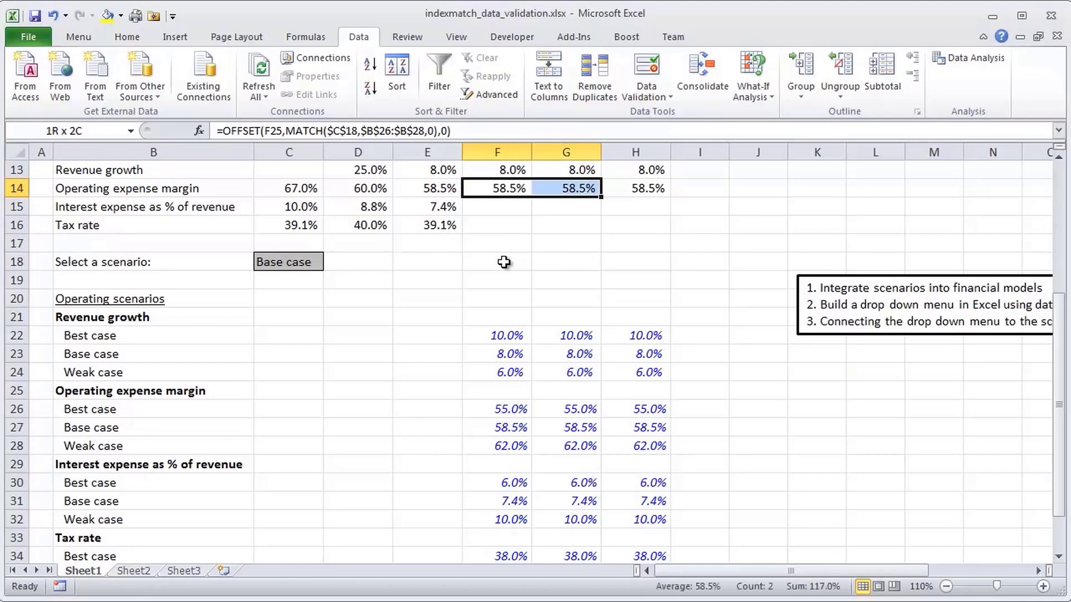
pyautogui.hotkey('shift', 'Right')
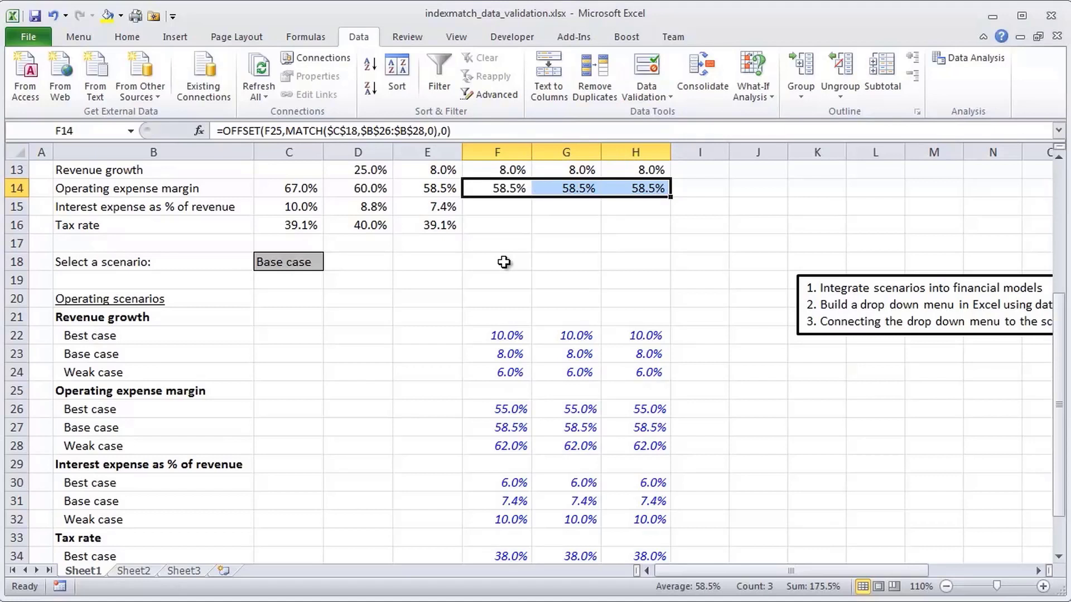
pyautogui.hotkey('ctrl', 'c')
pyautogui.press('Down')
pyautogui.hotkey('ctrl', 'v')
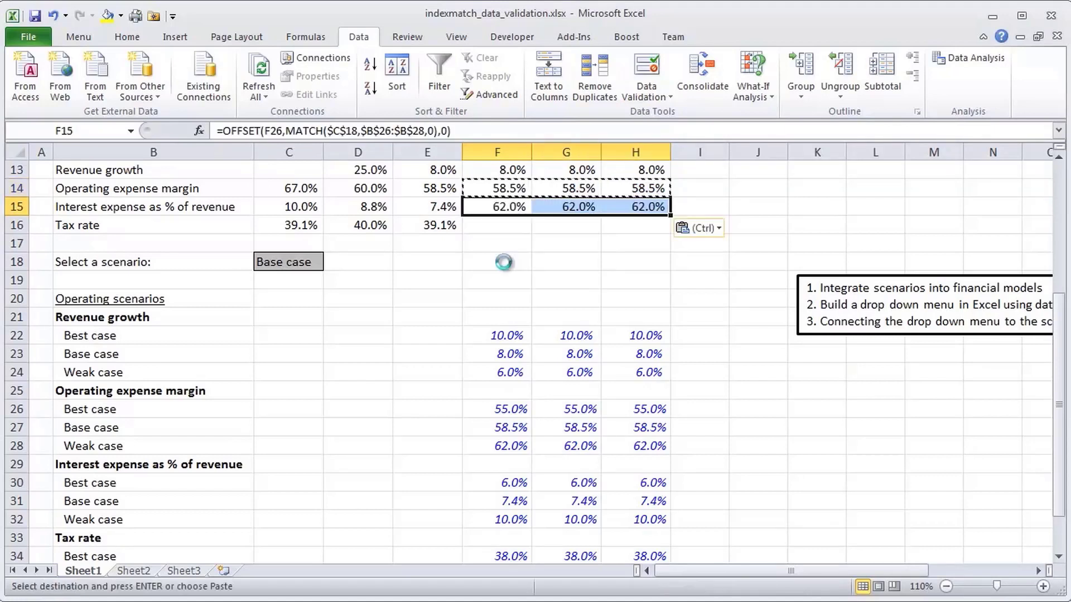
pyautogui.press('Down')
pyautogui.hotkey('ctrl', 'v')
pyautogui.press('Up')
# - Point F15's formula at the interest expense scenarios B30:B32, offset from F29
pyautogui.press('F2')
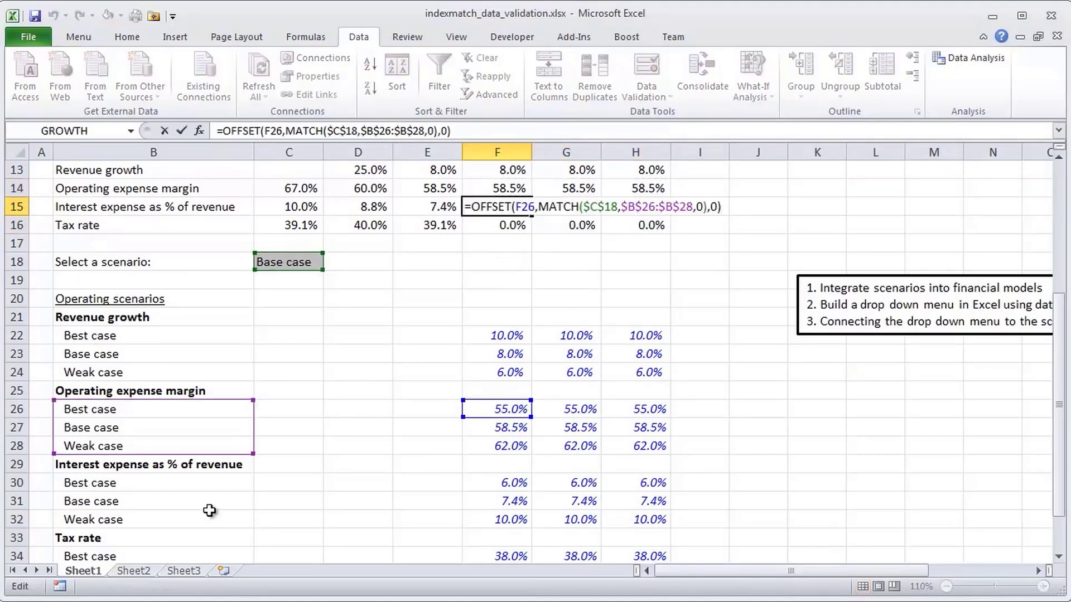
pyautogui.moveTo(207, 453); pyautogui.dragTo(208, 526)
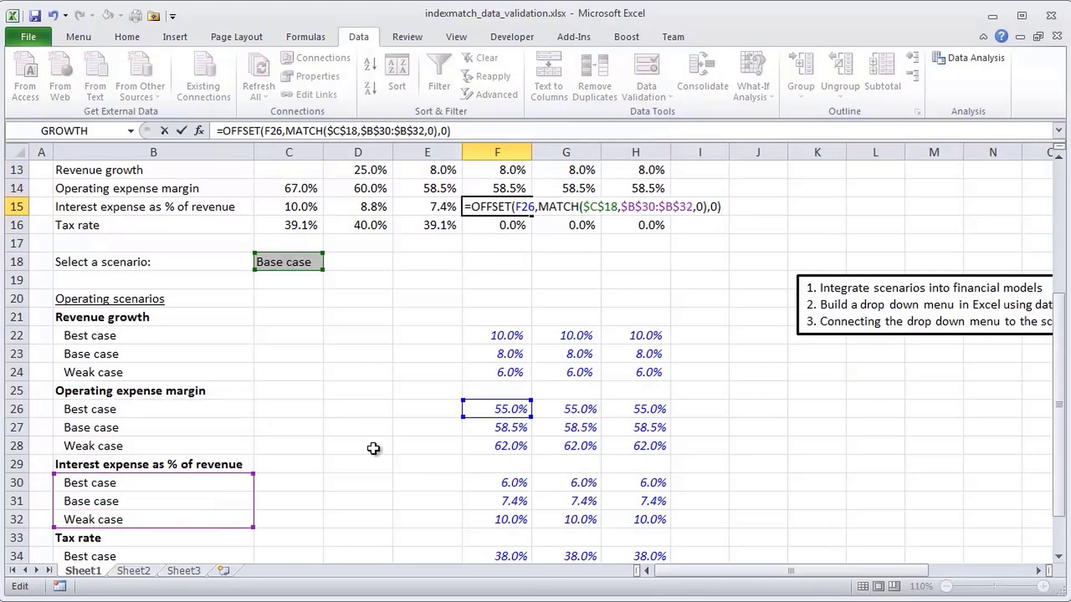
pyautogui.moveTo(476, 419); pyautogui.dragTo(475, 466)
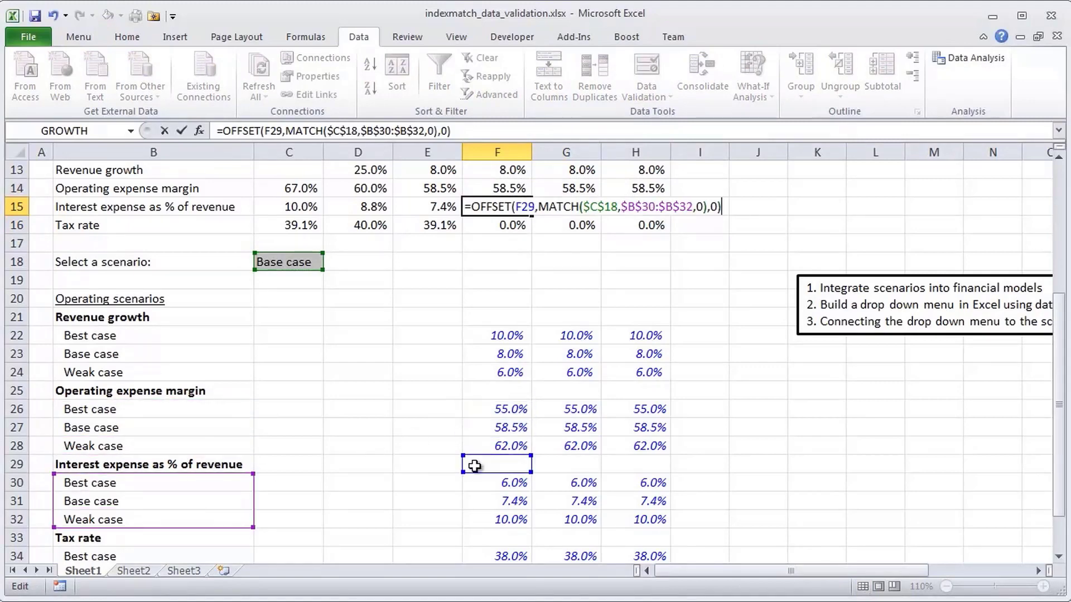
pyautogui.press('Return')
pyautogui.press('F2')
pyautogui.scroll(-2, 475, 465)
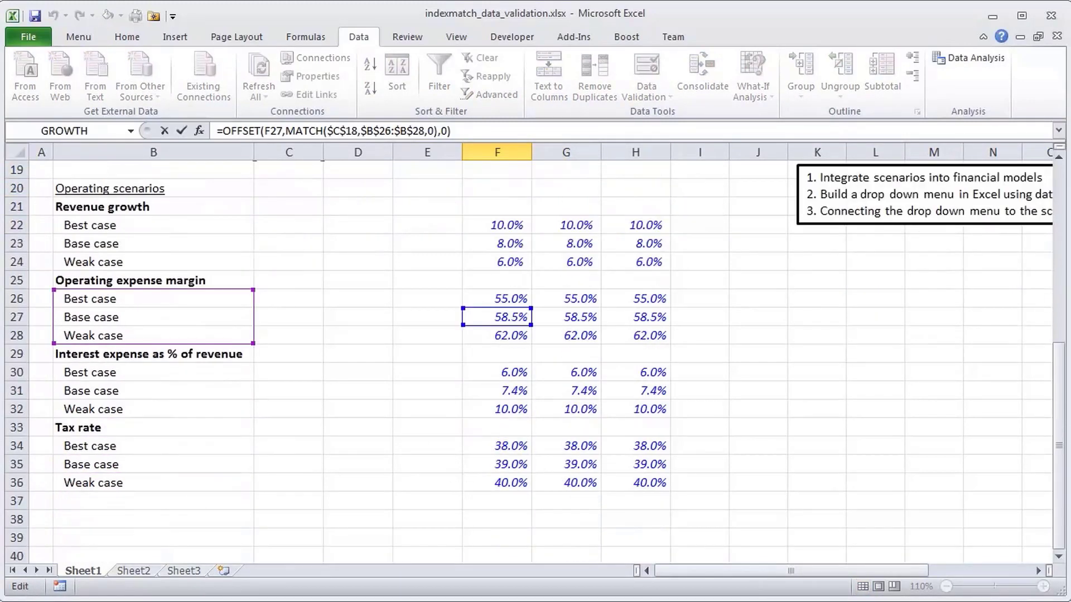
# - Point F16's lookup at the tax rate scenarios B34:B36, offset from F33
pyautogui.moveTo(70, 343); pyautogui.dragTo(69, 490)
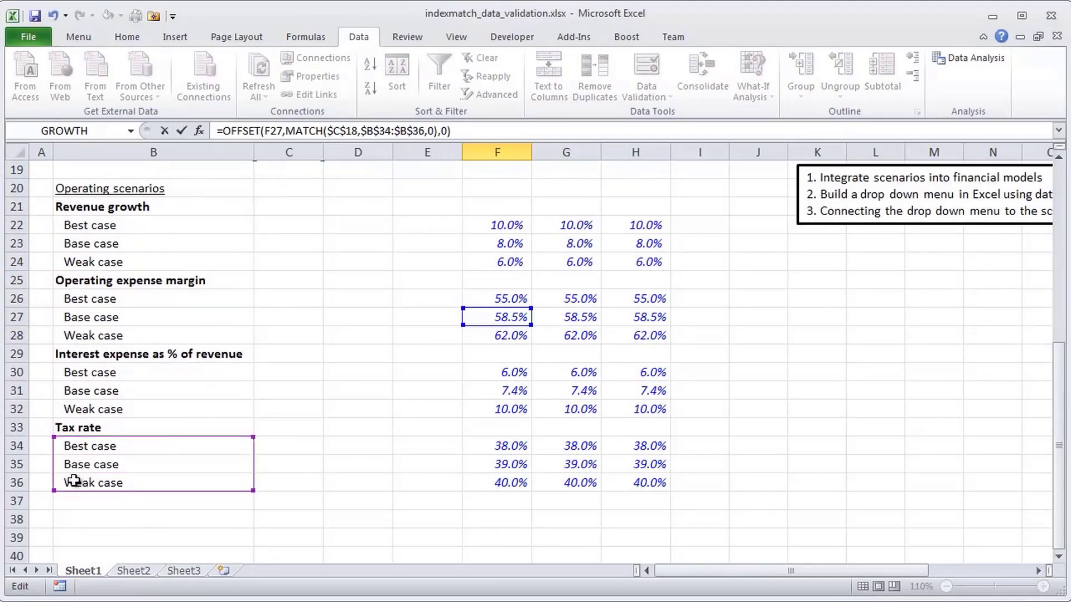
pyautogui.moveTo(512, 324); pyautogui.dragTo(511, 430)
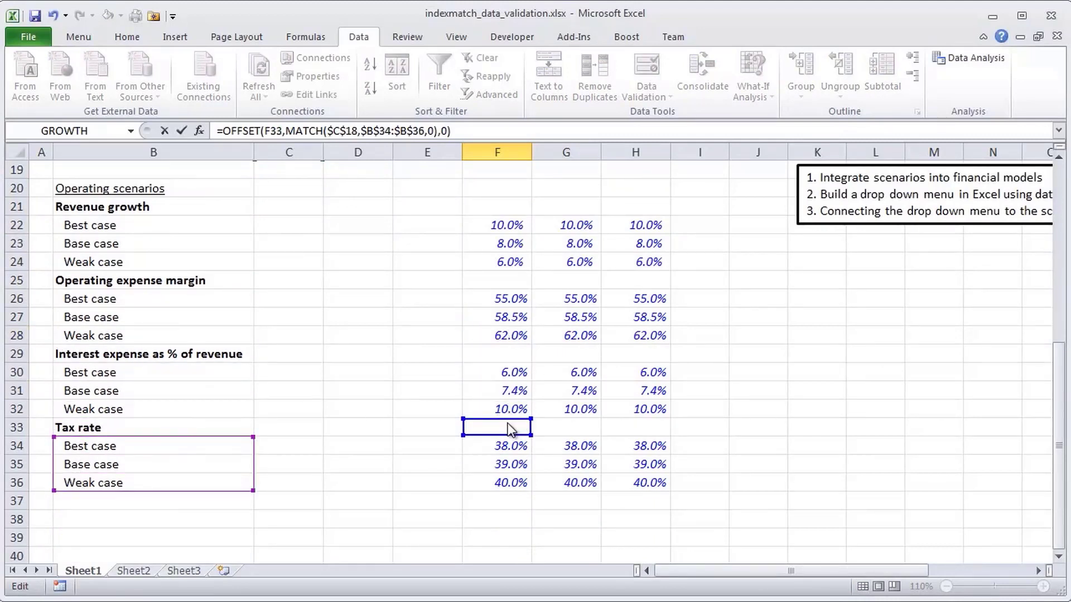
pyautogui.scroll(1, 931, 414)
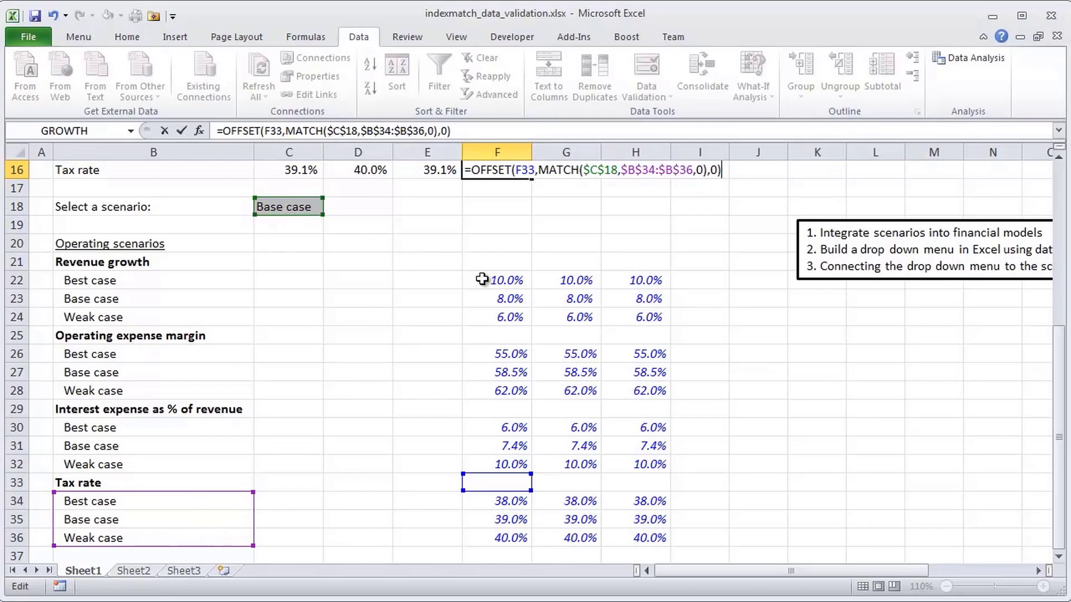
pyautogui.hotkey('ctrl', 'Return')
pyautogui.press('Up')
pyautogui.press('Up')
pyautogui.press('Down')
# - Fill the F15:F16 interest and tax formulas across to column H
pyautogui.hotkey('shift', 'Down')
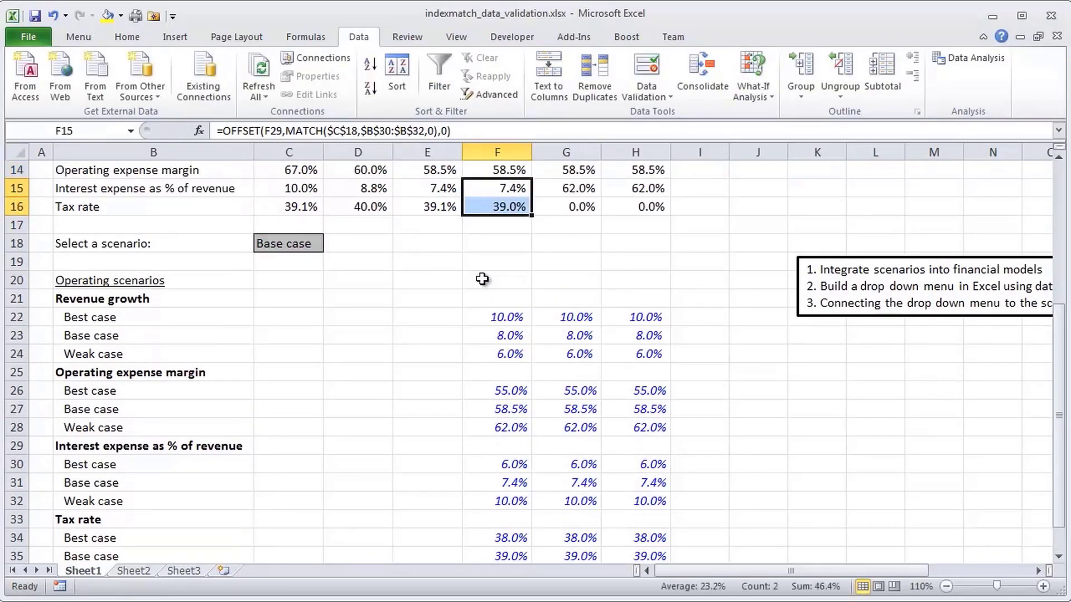
pyautogui.hotkey('shift', 'Right')
pyautogui.hotkey('shift', 'Right')
pyautogui.hotkey('ctrl', 'r')
pyautogui.press('Up')
pyautogui.press('Up')
# - Select the forecast income statement figures for 2013–2015
pyautogui.press('Up')
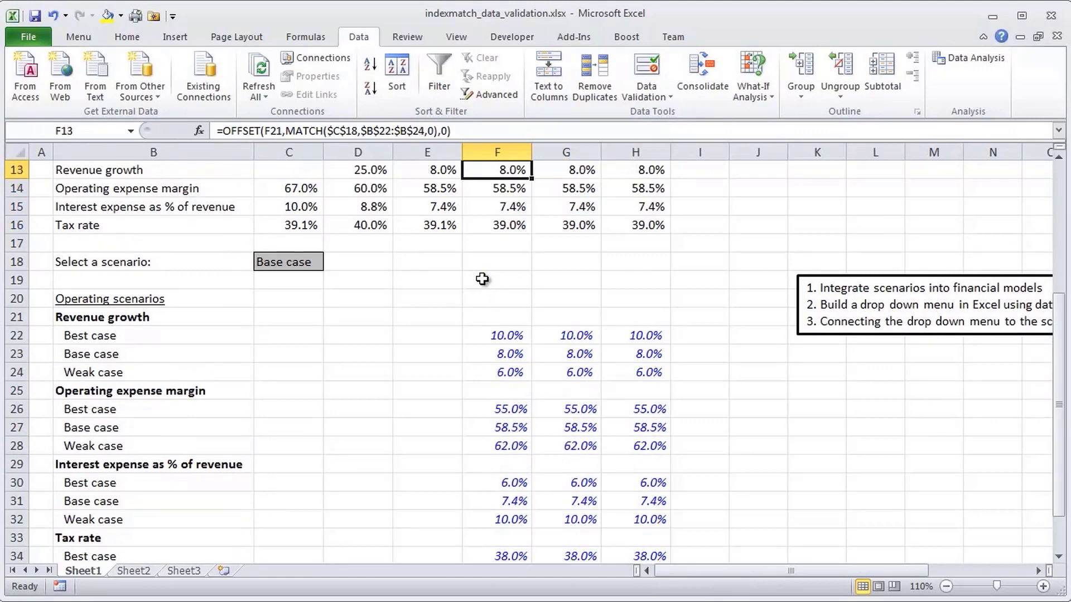
pyautogui.press('Up')
pyautogui.press('Up')
pyautogui.press('Up')
pyautogui.press('Down')
pyautogui.press('Down')
pyautogui.press('Down')
pyautogui.hotkey('shift', 'Right')
pyautogui.hotkey('shift', 'Right')
pyautogui.hotkey('shift', 'Down')
pyautogui.hotkey('shift', 'Down')
pyautogui.hotkey('shift', 'Down')
pyautogui.hotkey('shift', 'Down')
pyautogui.hotkey('shift', 'Down')
pyautogui.hotkey('shift', 'Down')
# - Switch the C18 scenario to Best case, then to Weak case
pyautogui.press('Left')
pyautogui.press('Down')
pyautogui.press('Down')
pyautogui.press('Down')
pyautogui.press('Down')
pyautogui.press('Down')
pyautogui.press('Down')
pyautogui.press('Down')
pyautogui.press('Left')
pyautogui.press('Left')
pyautogui.hotkey('alt', 'Down')
pyautogui.press('Down')
pyautogui.press('Up')
pyautogui.press('Up')
pyautogui.press('Return')
pyautogui.hotkey('alt', 'Down')
pyautogui.press('Down')
pyautogui.press('Down')
pyautogui.press('Return')
# - Switch the scenario back to Base case, then to Best case
pyautogui.hotkey('alt', 'Down')
pyautogui.press('Up')
pyautogui.press('Return')
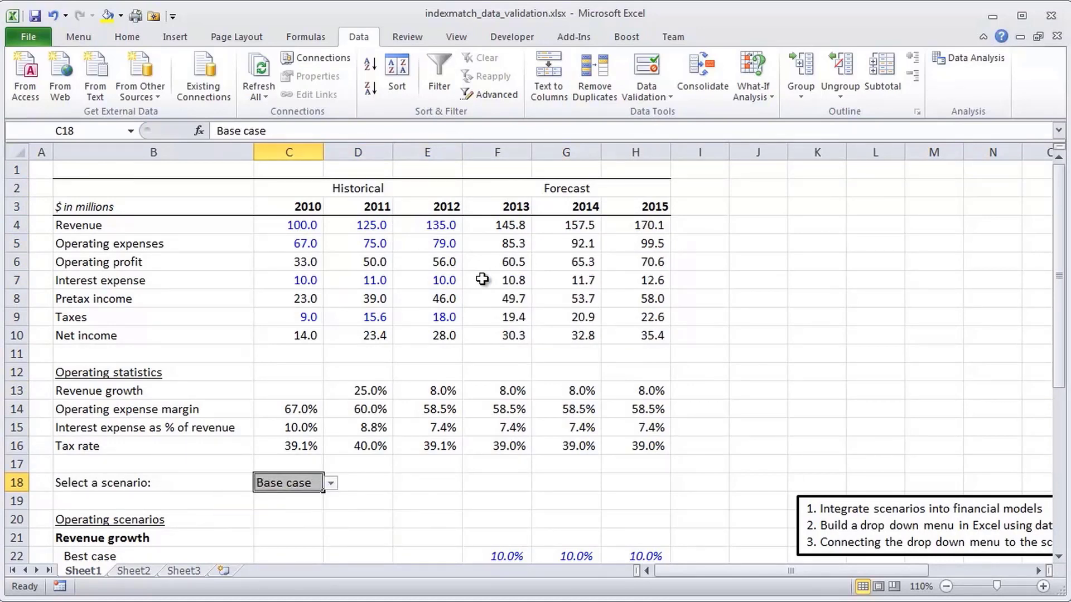
pyautogui.hotkey('alt', 'Down')
pyautogui.press('Up')
pyautogui.press('Return')
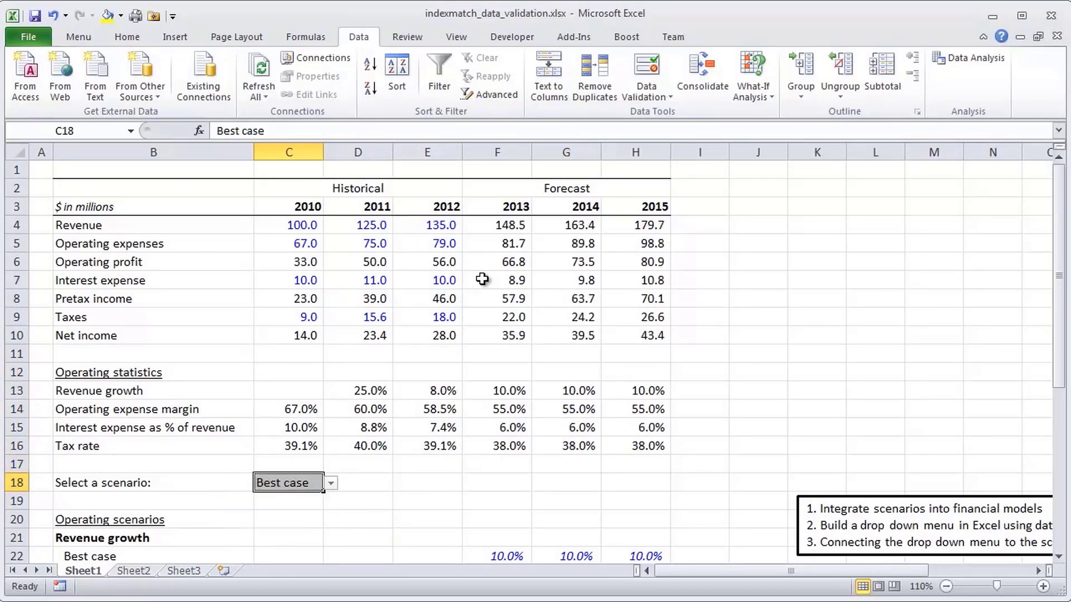
# - Bold the Net income row, B10:H10
pyautogui.press('Up')
pyautogui.press('Right')
pyautogui.press('Up')
pyautogui.press('Up')
pyautogui.press('Up')
pyautogui.press('Left')
pyautogui.press('Left')
pyautogui.hotkey('ctrl', 'shift', 'Right')
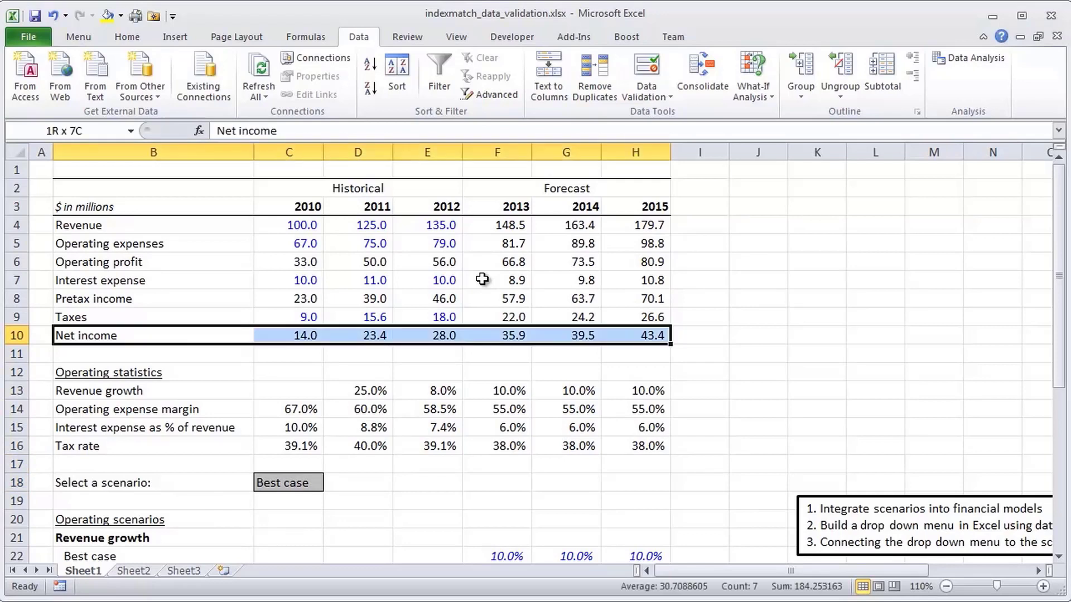
pyautogui.hotkey('ctrl', 'b')
# - Set the scenario to Weak case and select the net income values for all years
pyautogui.press('Down')
pyautogui.press('Down')
pyautogui.press('Down')
pyautogui.press('Down')
pyautogui.press('Down')
pyautogui.press('Right')
pyautogui.press('Down')
pyautogui.hotkey('alt', 'Down')
pyautogui.press('Down')
pyautogui.press('Down')
pyautogui.press('Return')
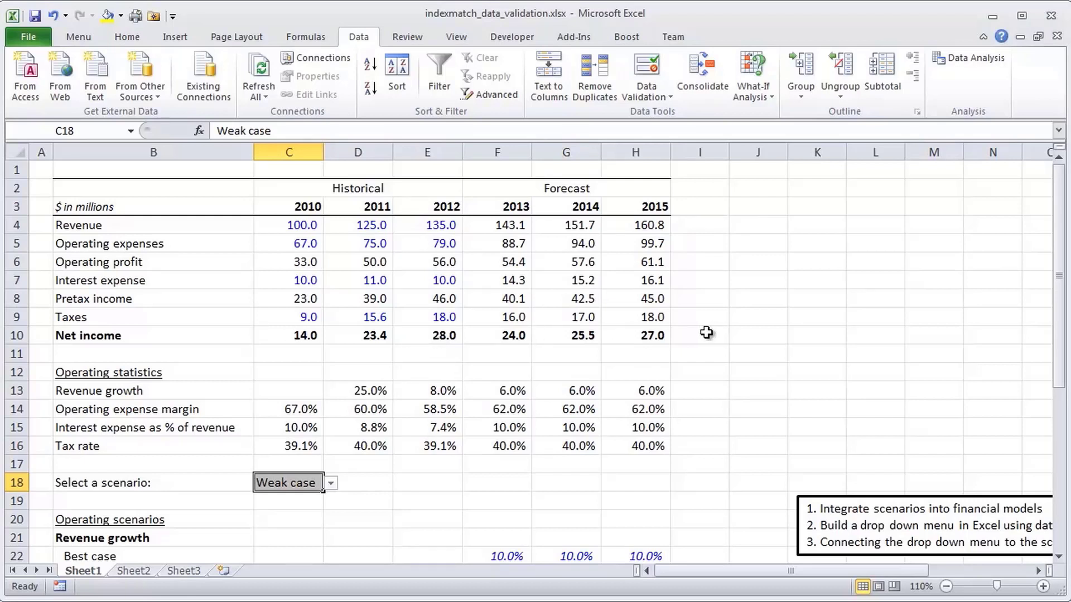
pyautogui.moveTo(653, 335); pyautogui.dragTo(292, 337)
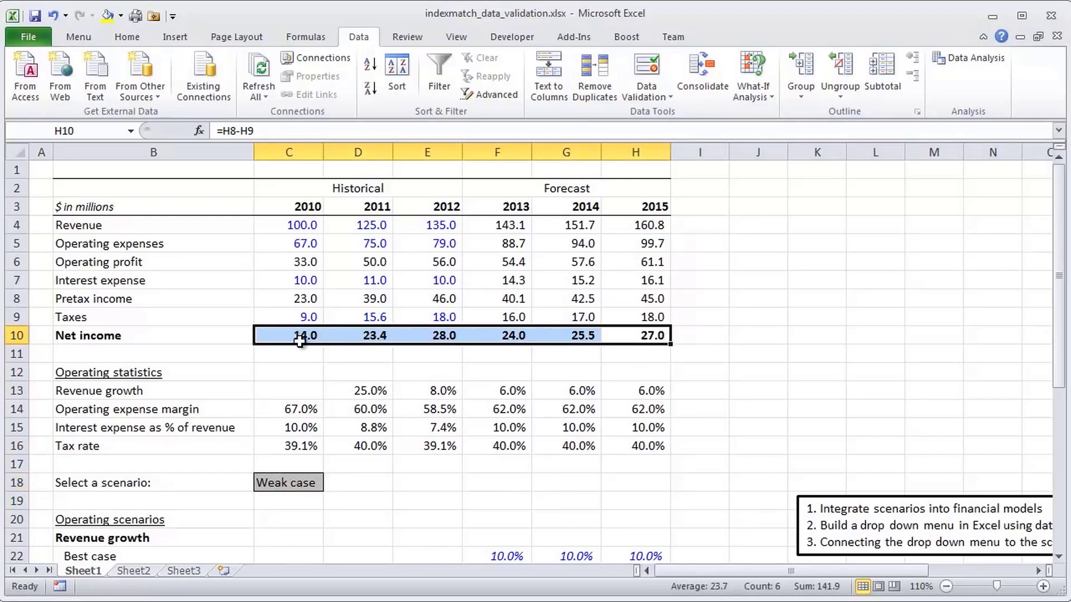